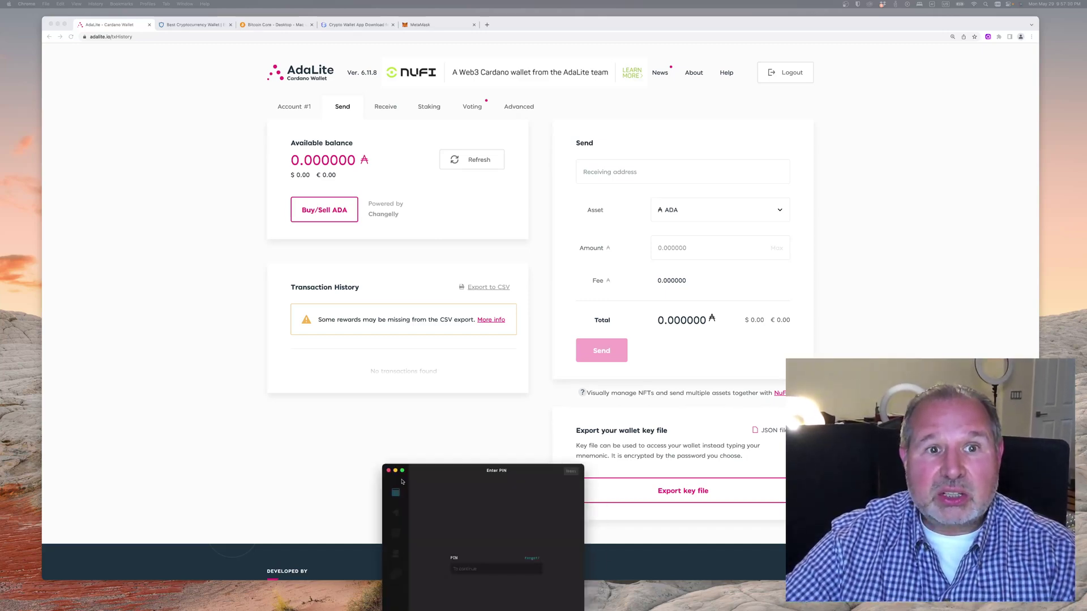
Step: Move the PIN entry window up over the AdaLite Cardano wallet page
left_click_drag(404, 471, 147, 154)
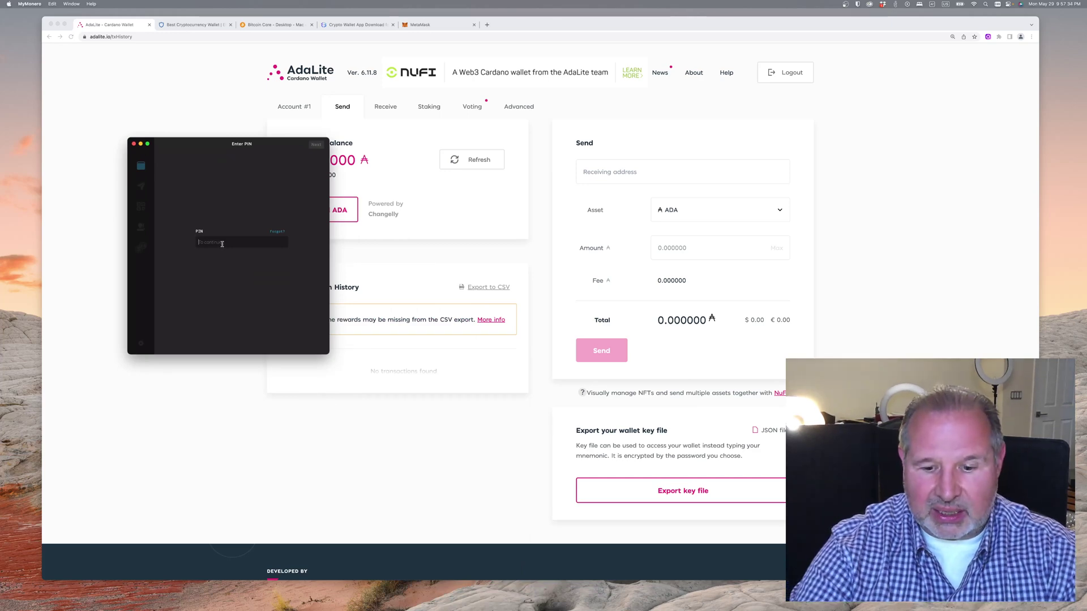
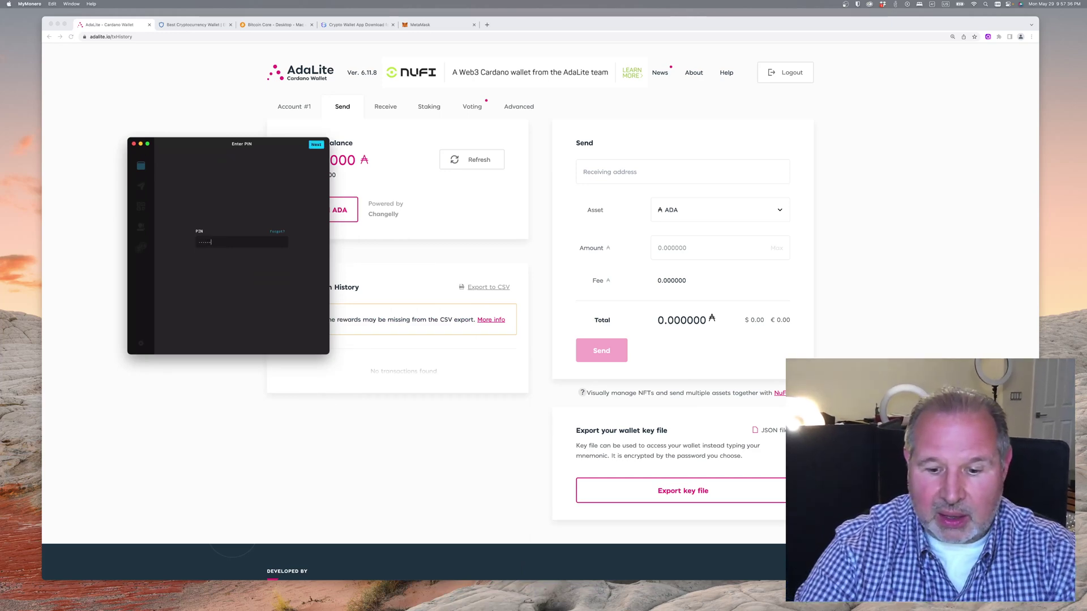
Step: Unlock MyMonero with the PIN and open the bbMac wallet's balance and transactions
key("Return")
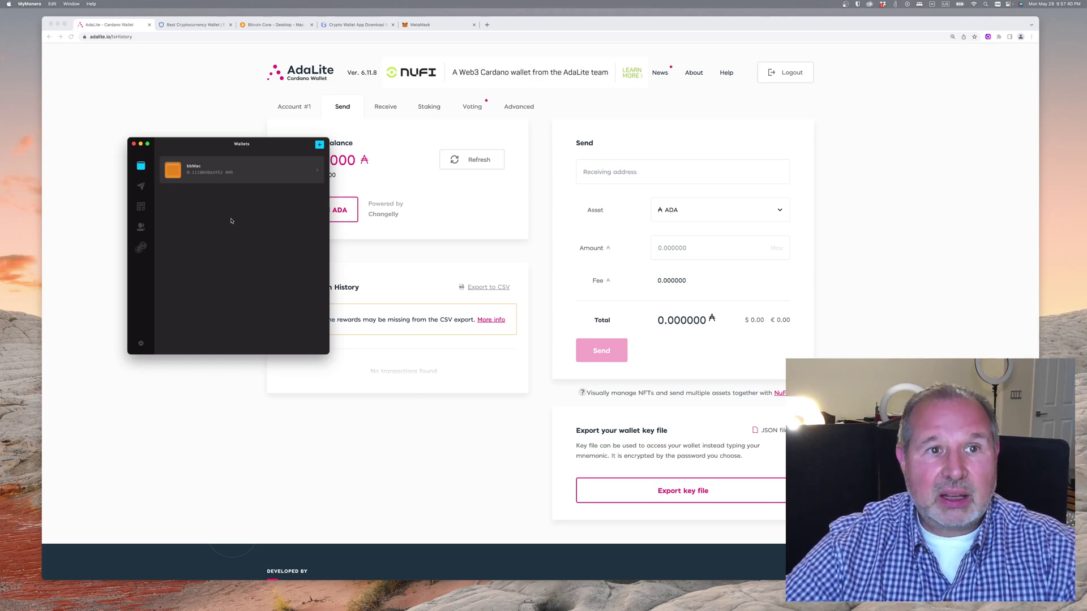
left_click(206, 175)
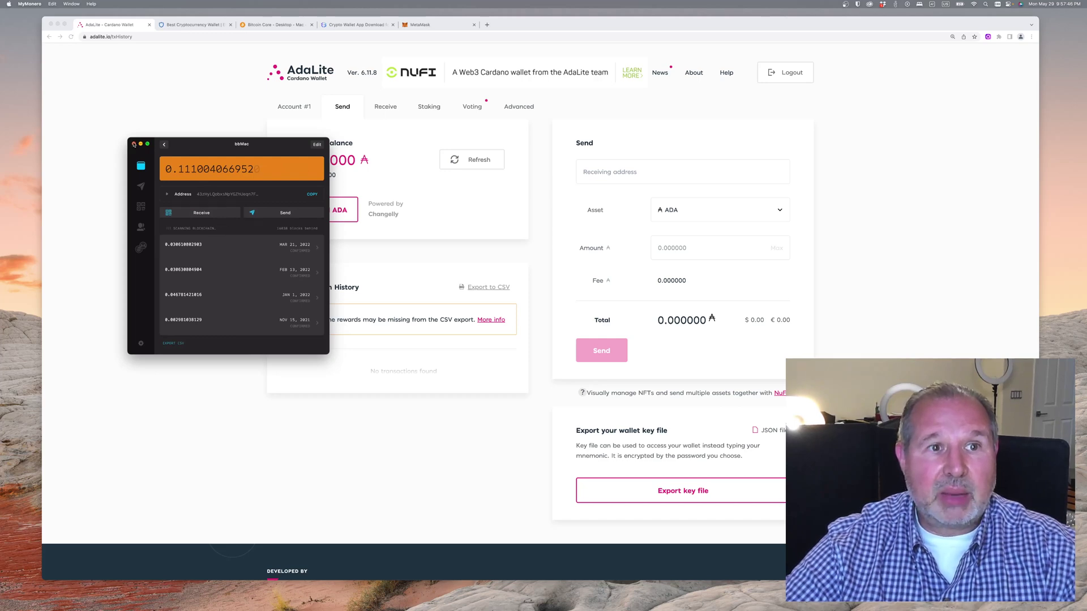
left_click_drag(145, 156, 47, 163)
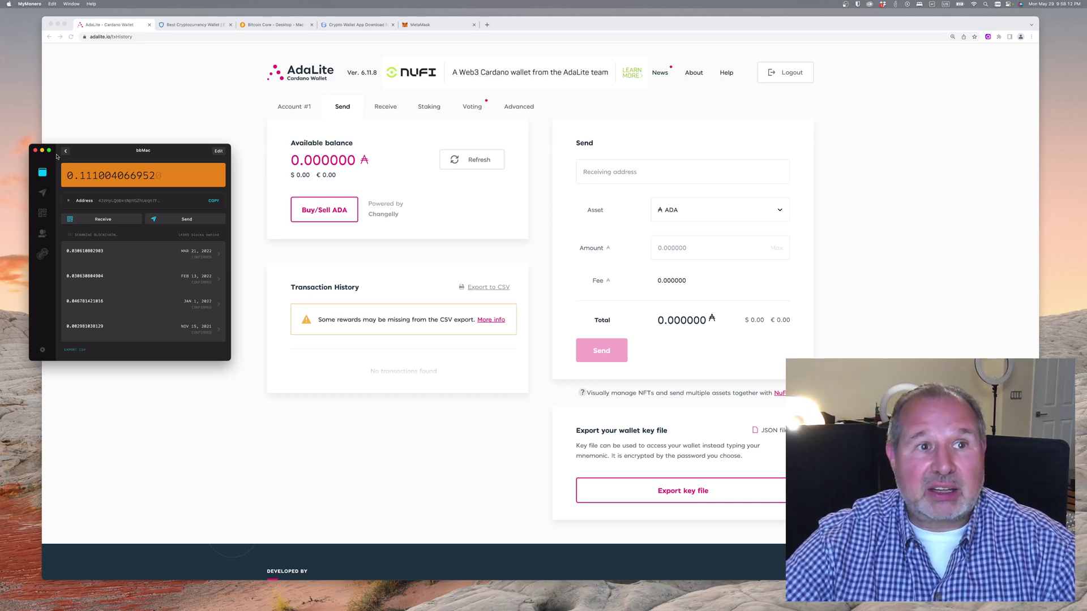
Step: Minimize the MyMonero window and bring up the Bitcoin Core for Mac page
left_click_drag(47, 163, 53, 215)
left_click(46, 202)
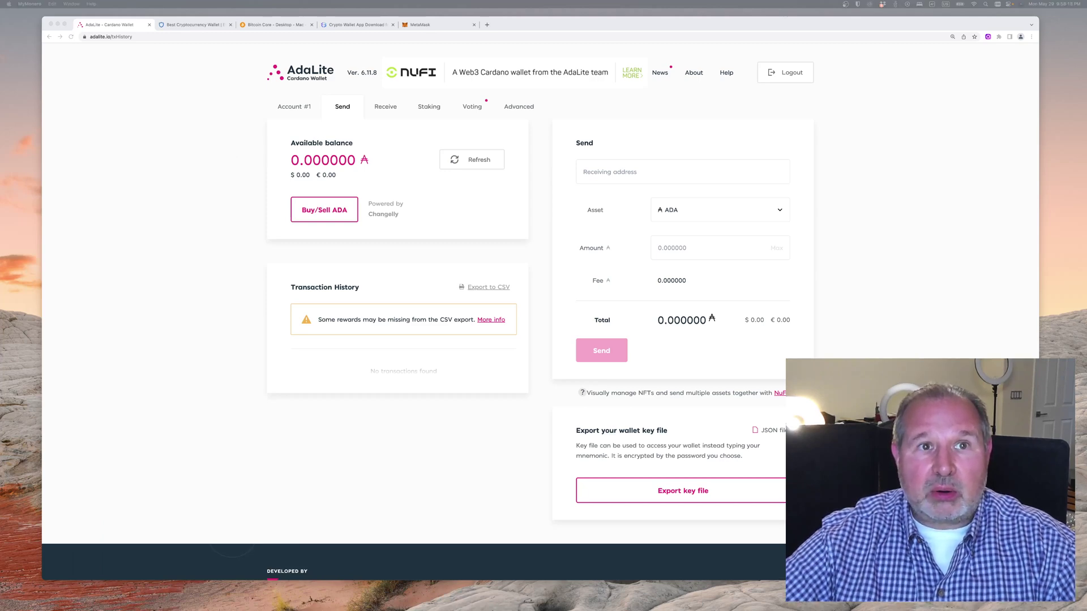
left_click(269, 24)
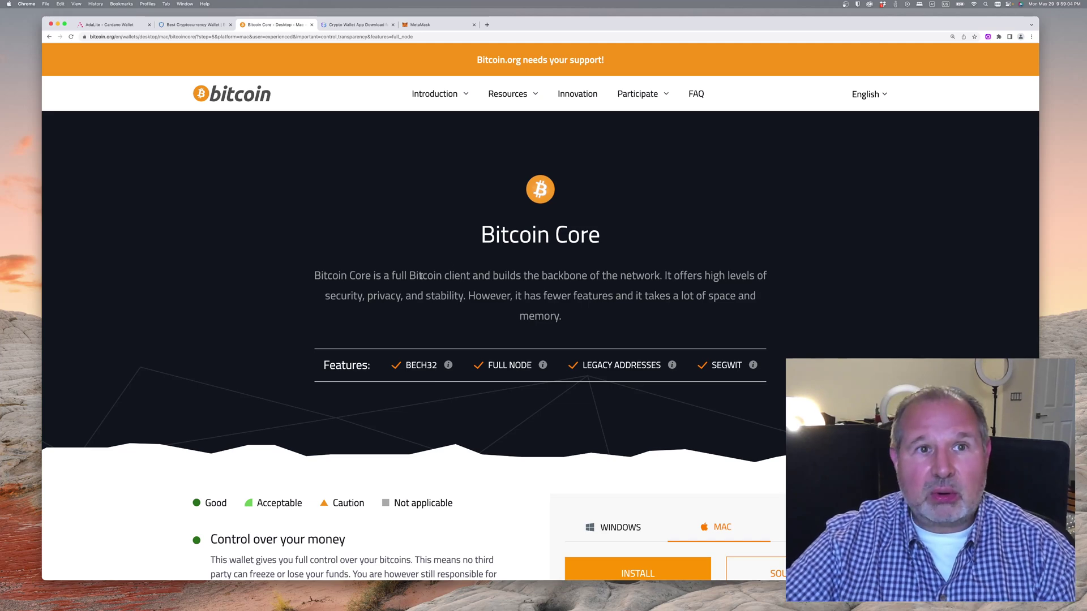
scroll(421, 275, "down", 1)
scroll(422, 276, "up", 1)
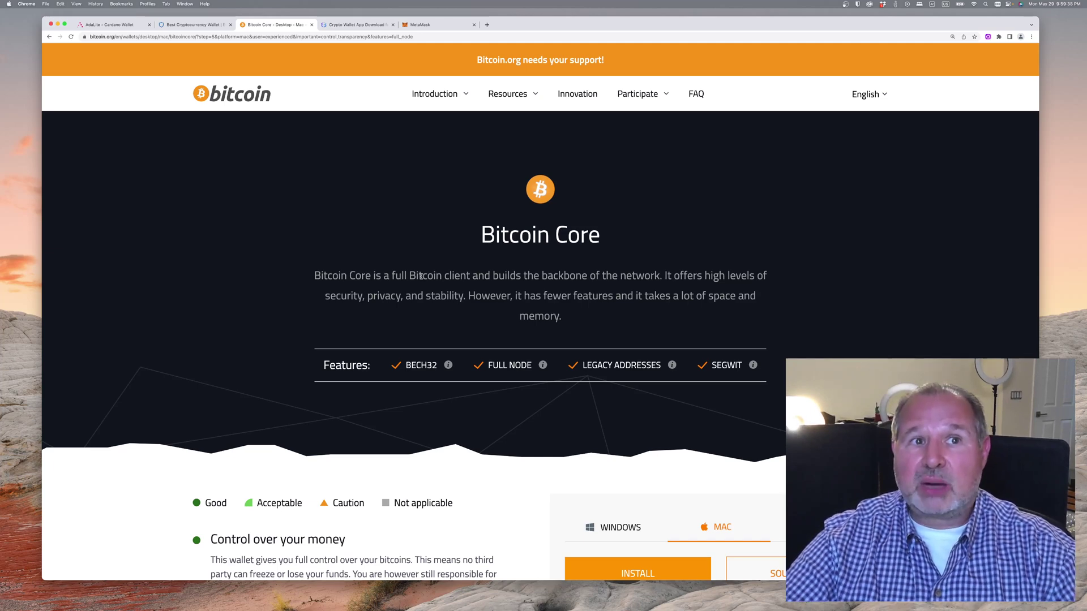
Step: Go to the Trust Wallet site's Assets page advertising 4.5M+ supported assets
left_click(193, 24)
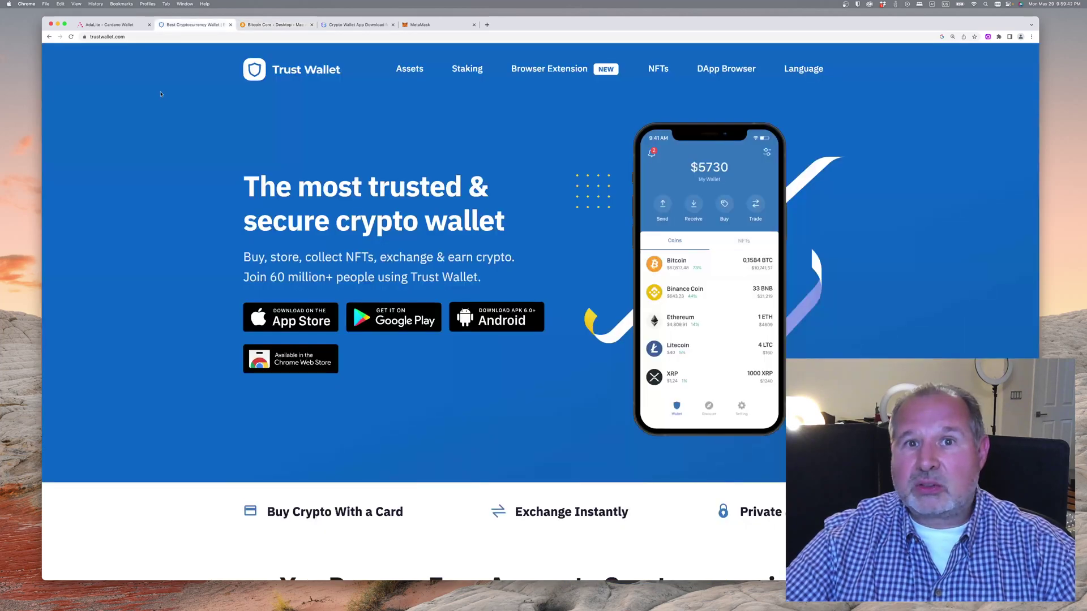
left_click(409, 69)
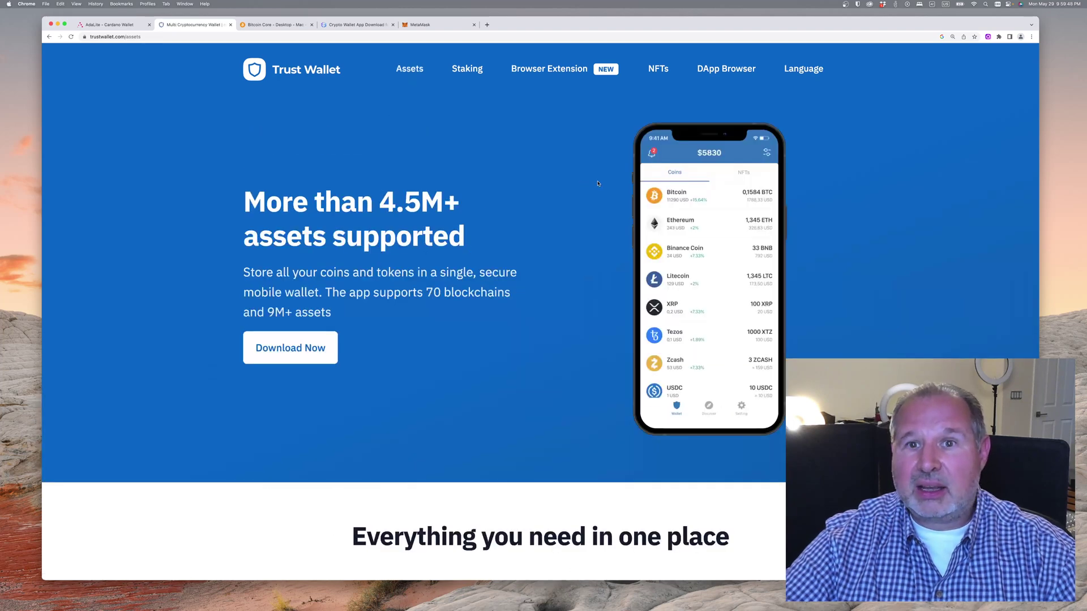
scroll(683, 216, "down", 2)
scroll(680, 186, "down", 2)
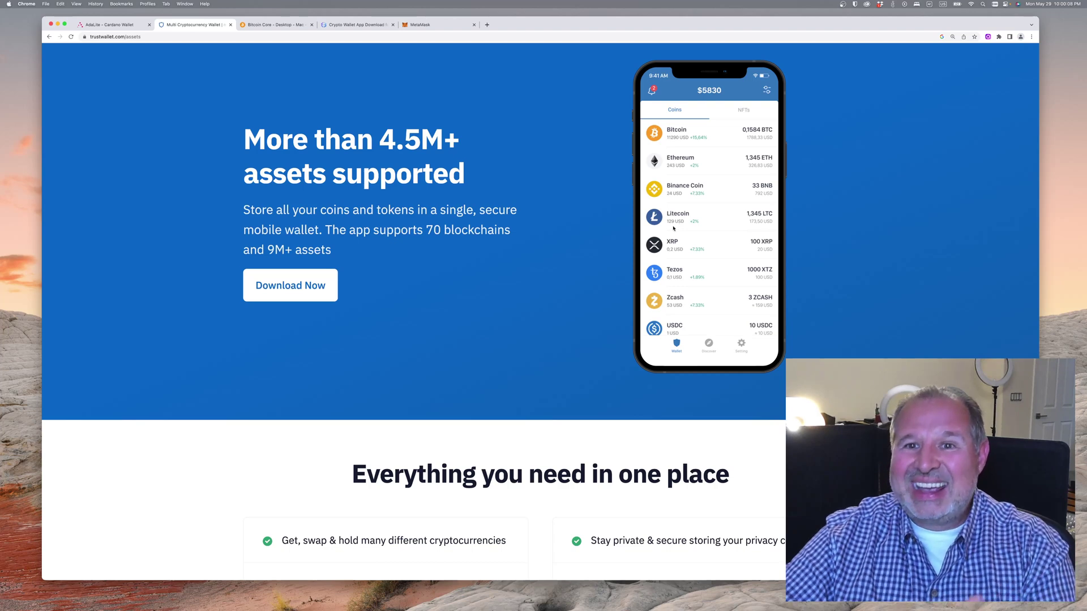
scroll(674, 227, "up", 3)
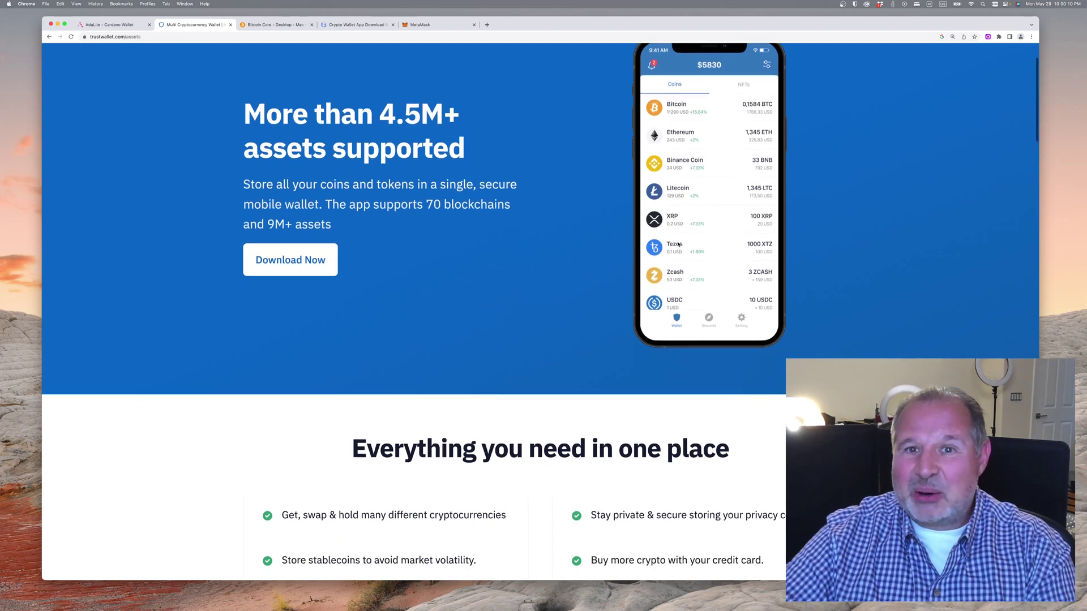
scroll(678, 243, "down", 5)
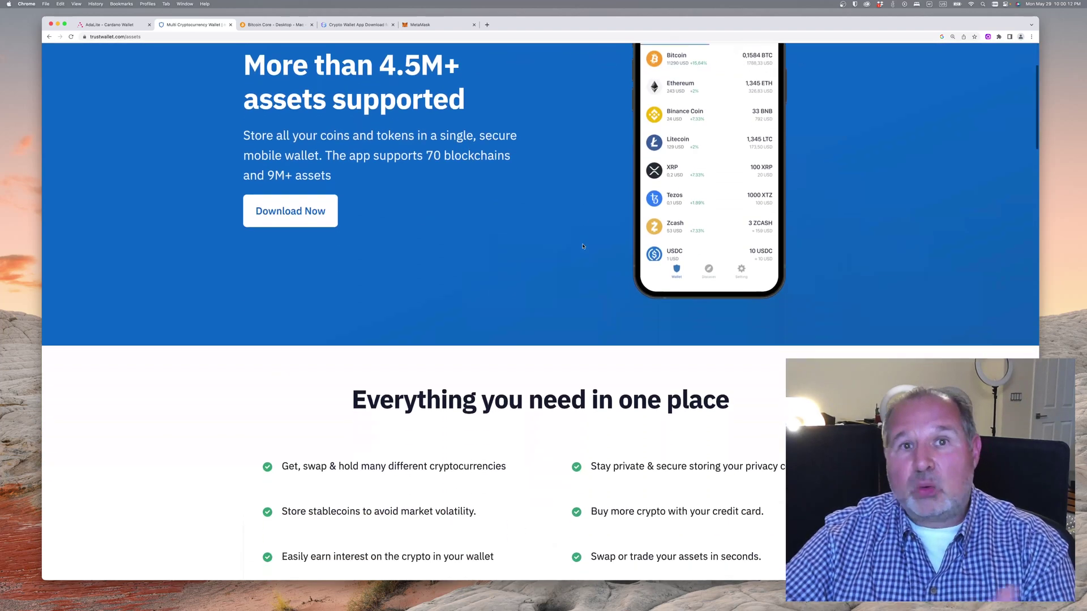
scroll(583, 246, "up", 5)
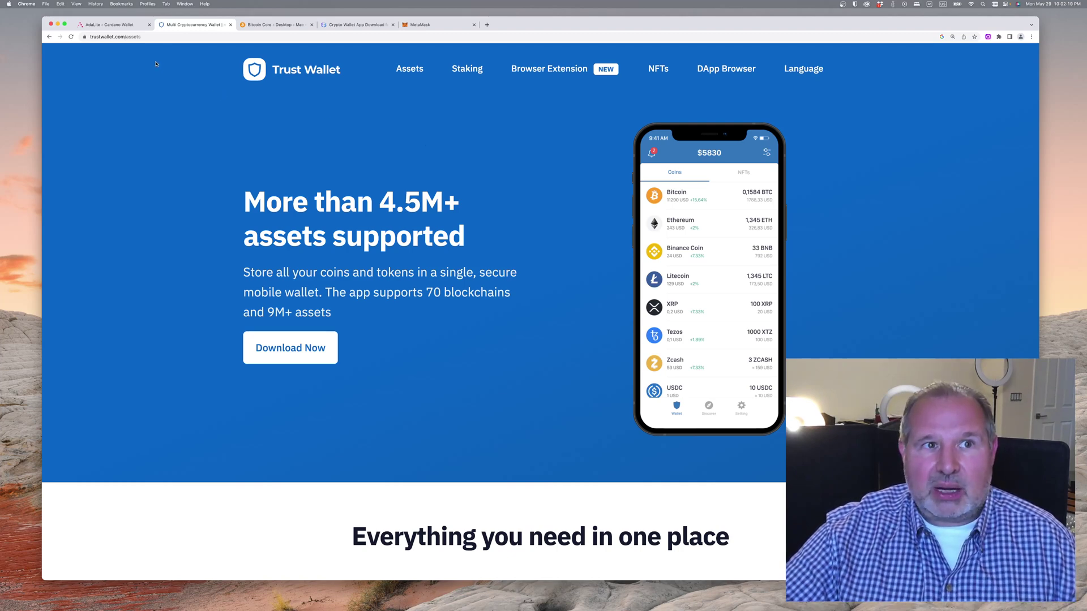
Step: Check the zero-balance AdaLite send view, then show the Exodus 'Crypto Wallet App Download' page
left_click(112, 25)
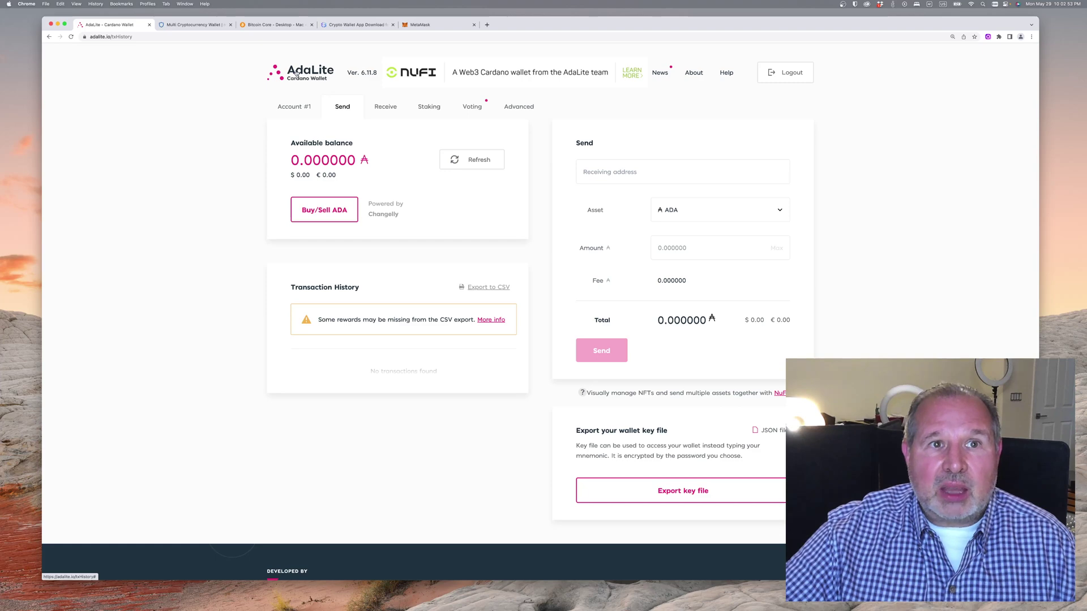
left_click(347, 25)
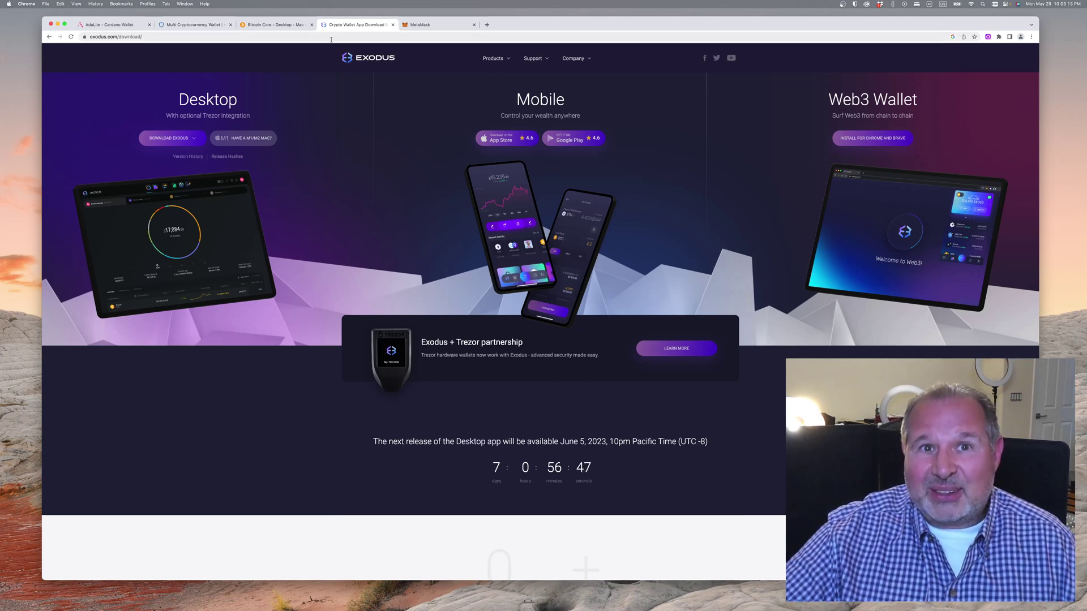
Step: Show the MetaMask home page for Account 1 with 0 ETH on Ethereum Mainnet
left_click(435, 25)
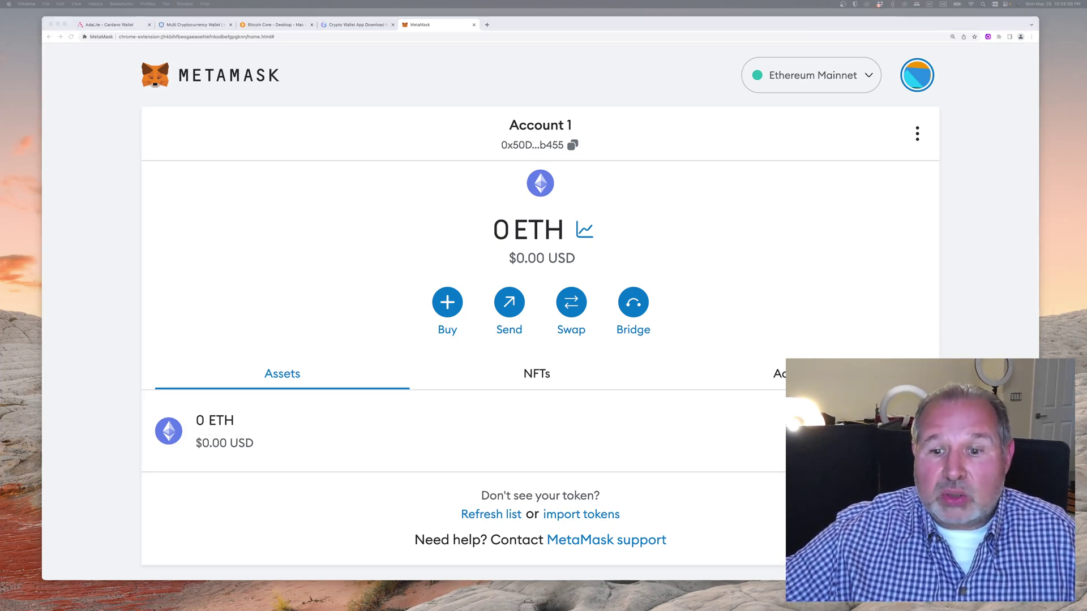
Step: Make Brave fill the screen, zoom the new tab page in two levels, and show Phantom
mouse_move(934, 221)
left_mouse_down()
mouse_move(915, 125)
mouse_move(322, 21)
left_mouse_up()
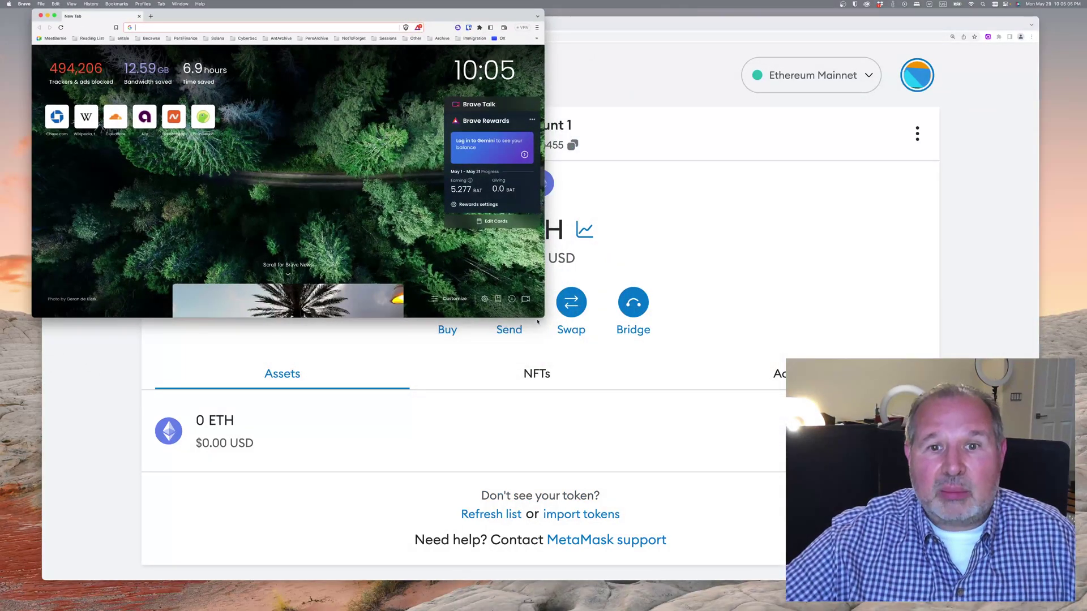
left_click_drag(538, 318, 1041, 590)
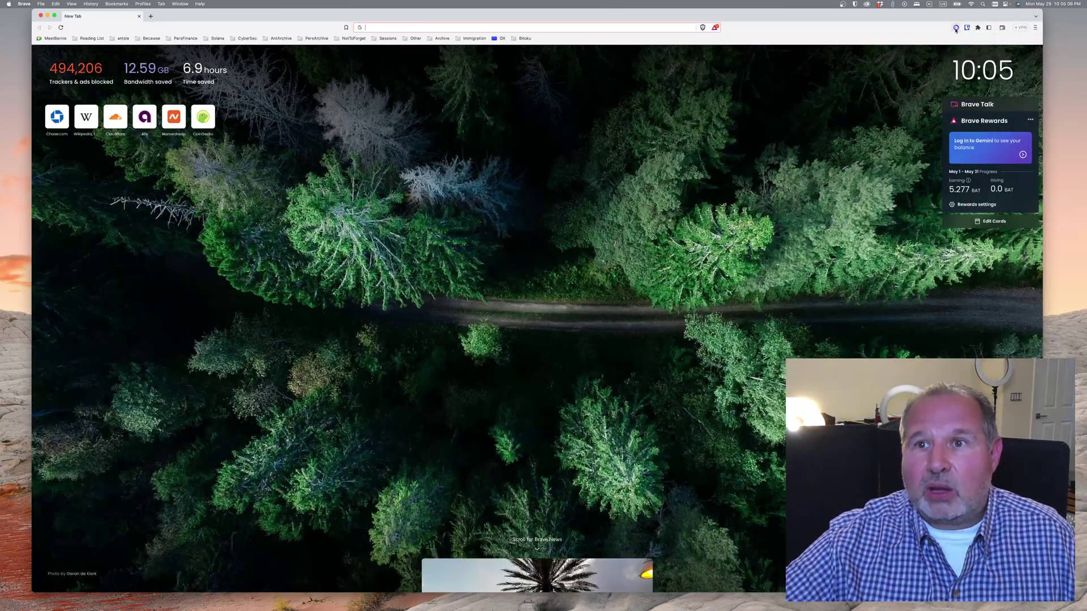
key("super+plus")
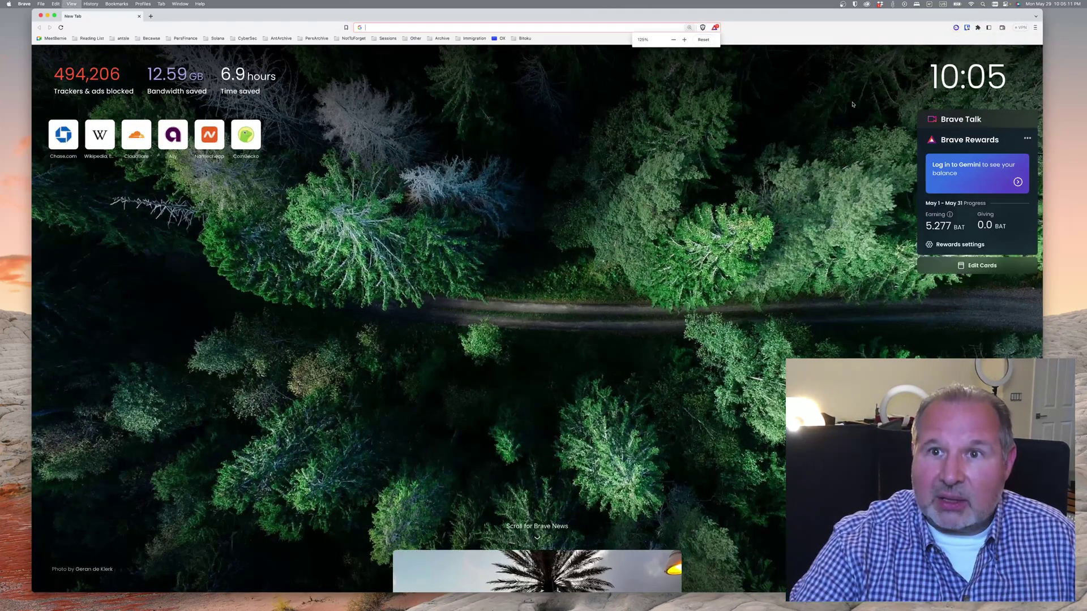
key("super+plus")
key("super+plus")
key("super+plus")
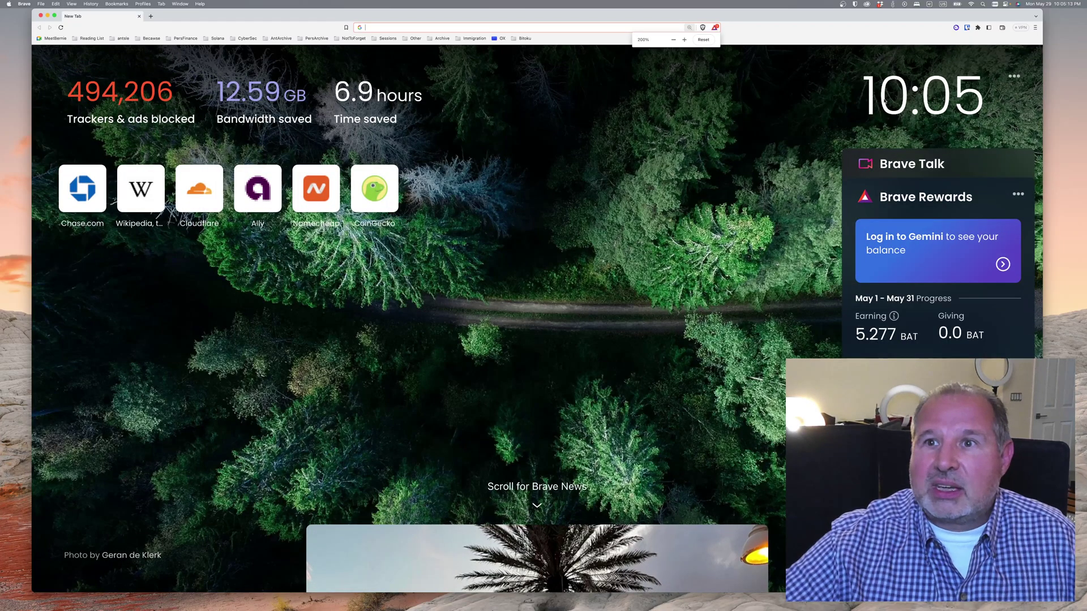
left_click(954, 29)
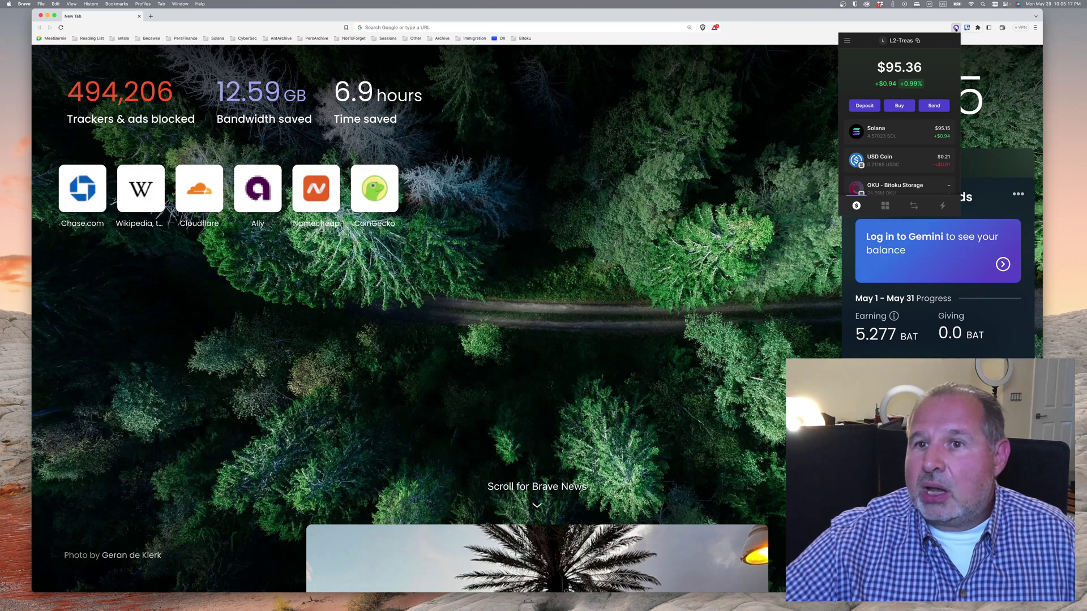
scroll(903, 109, "down", 2)
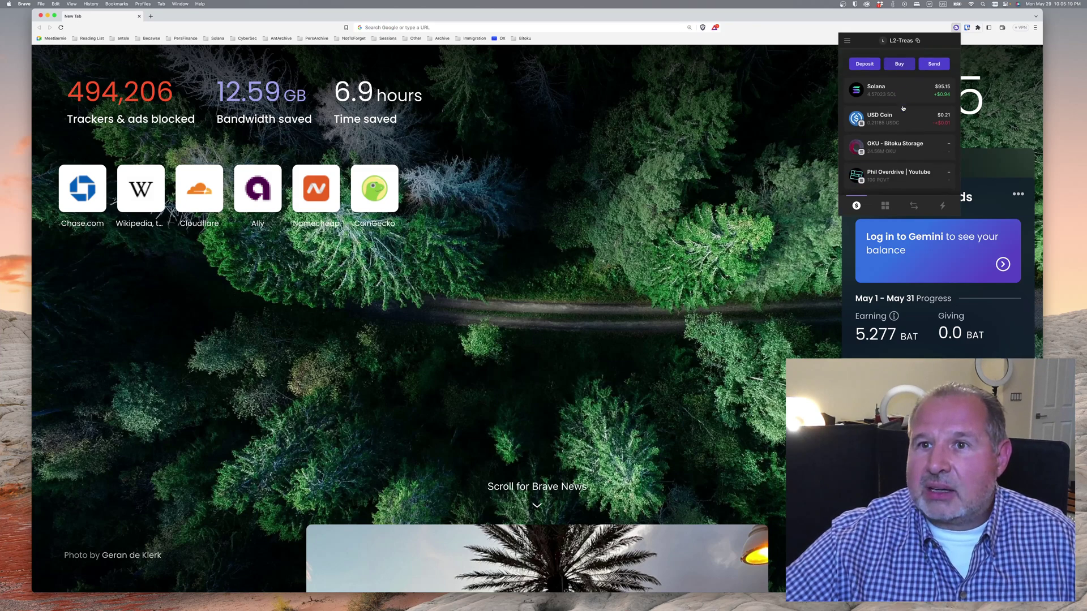
scroll(902, 109, "up", 2)
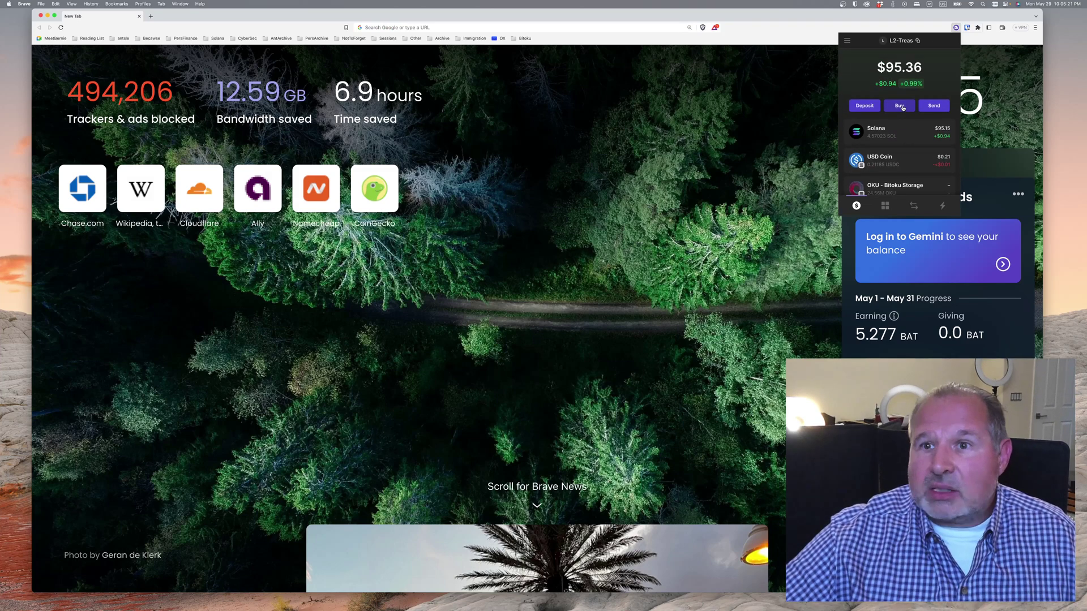
scroll(881, 140, "down", 1)
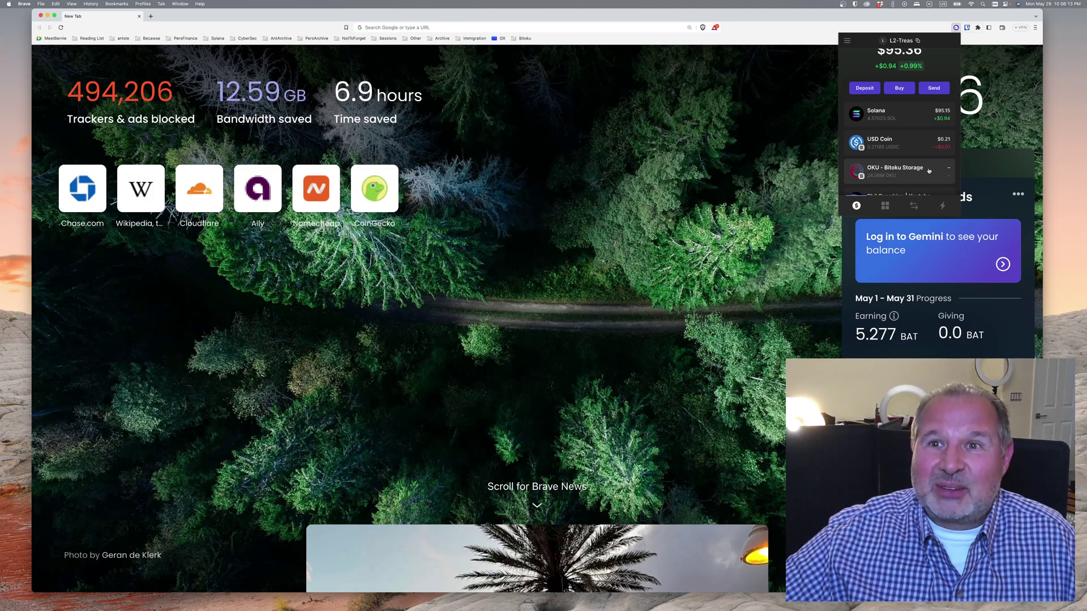
Step: Dismiss the Phantom popup holding $95.36 in Solana and USD Coin
left_click(805, 32)
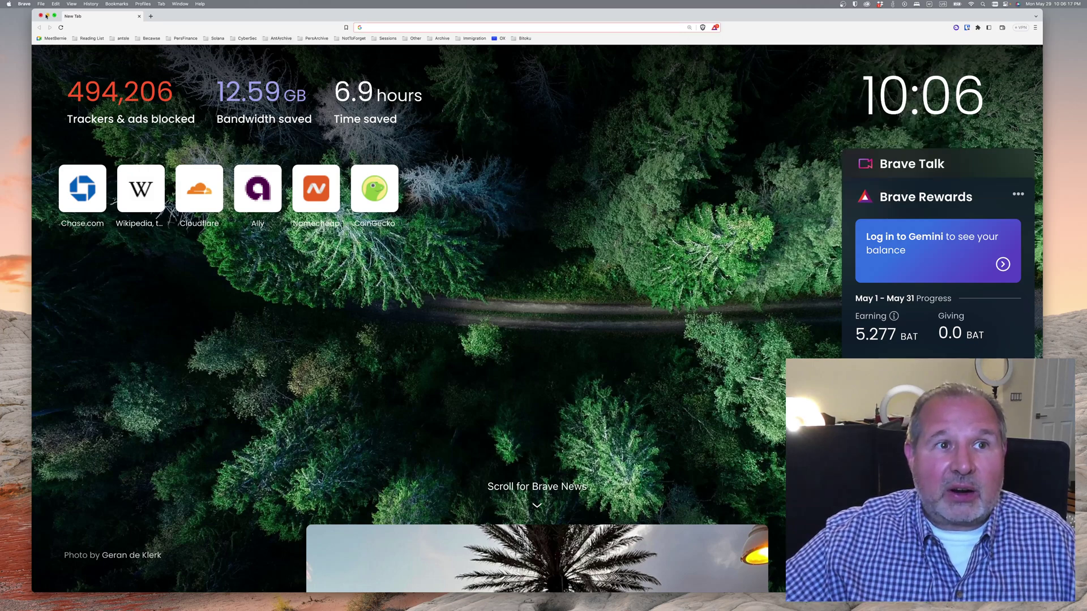